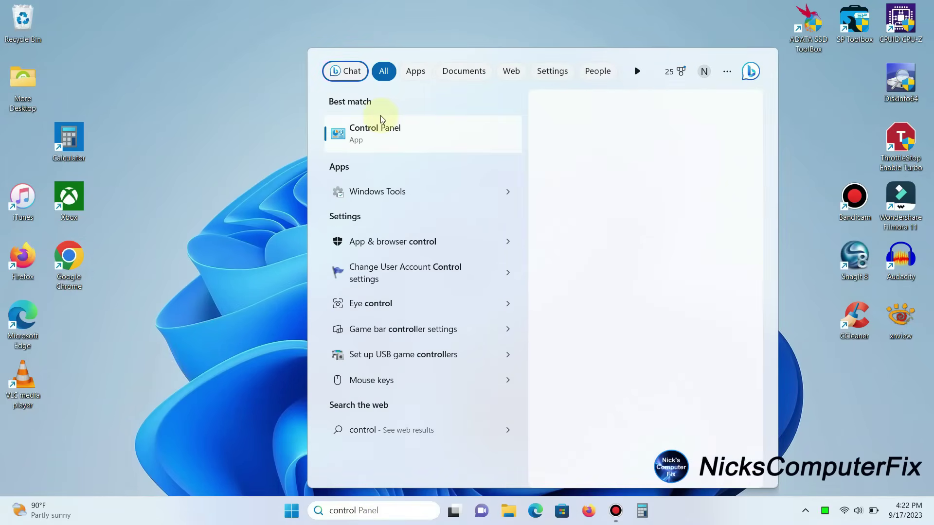
# Step: Select the Control Panel best match from the 'control' search results in Start
pyautogui.click(380, 139)
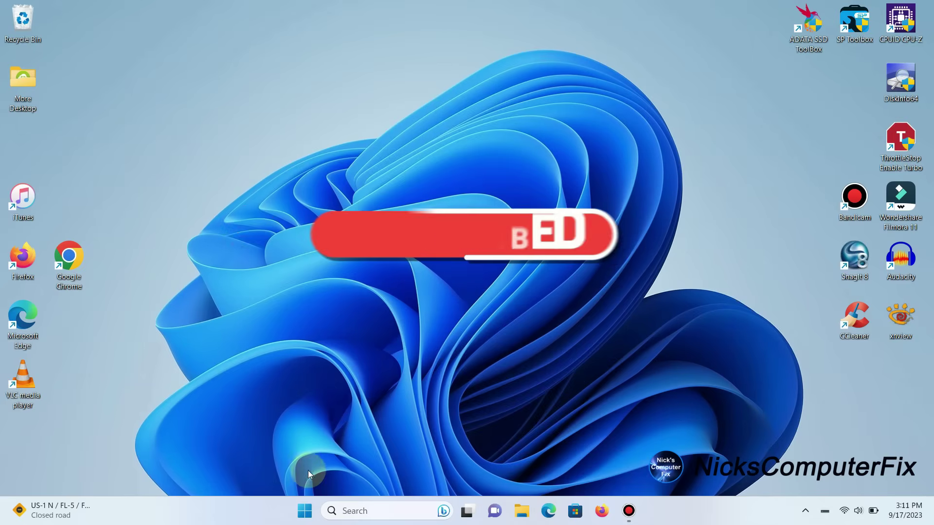
pyautogui.click(303, 512)
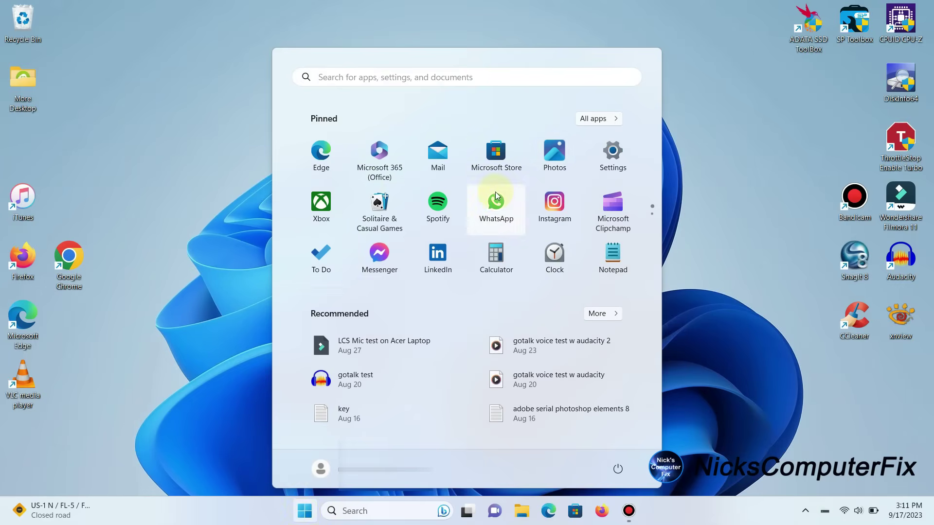
pyautogui.moveTo(554, 151); pyautogui.dragTo(742, 141)
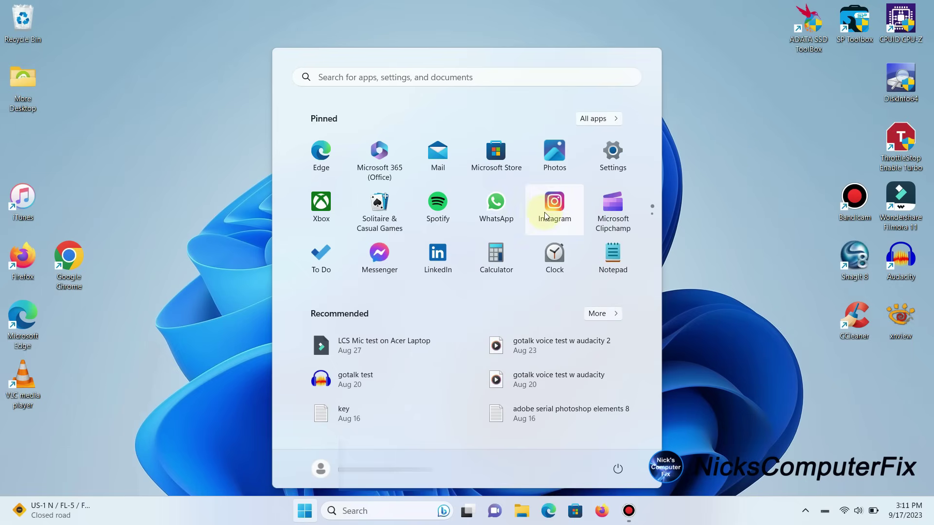
pyautogui.moveTo(552, 204); pyautogui.dragTo(762, 167)
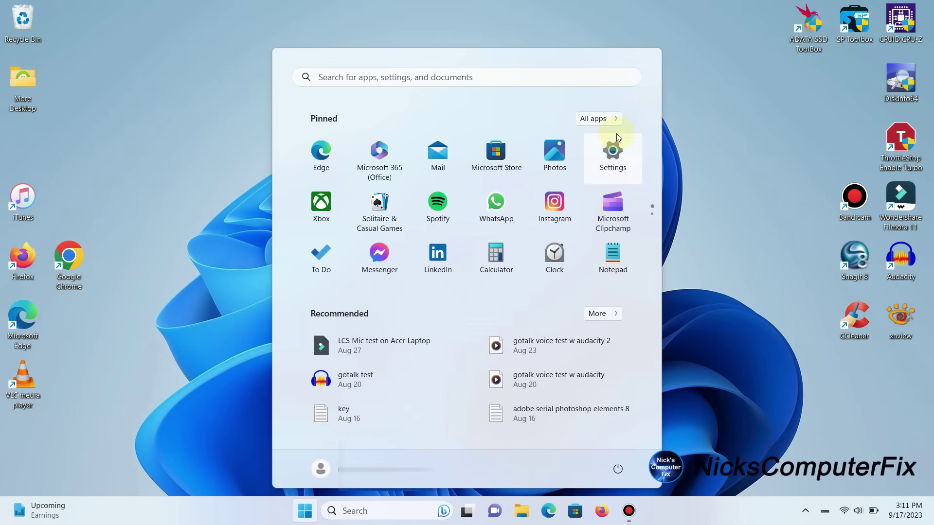
pyautogui.click(593, 119)
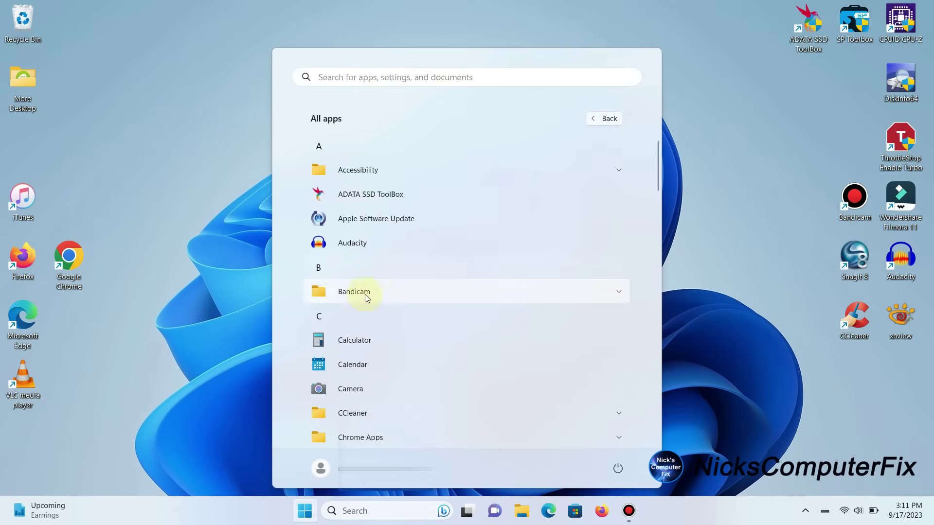
pyautogui.scroll(-10, 365, 294)
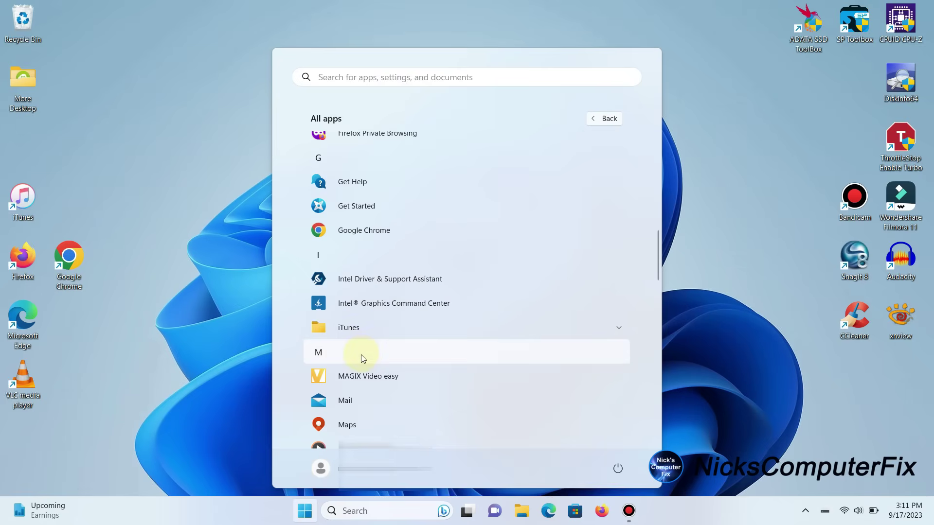
pyautogui.scroll(-4, 361, 356)
pyautogui.scroll(9, 361, 356)
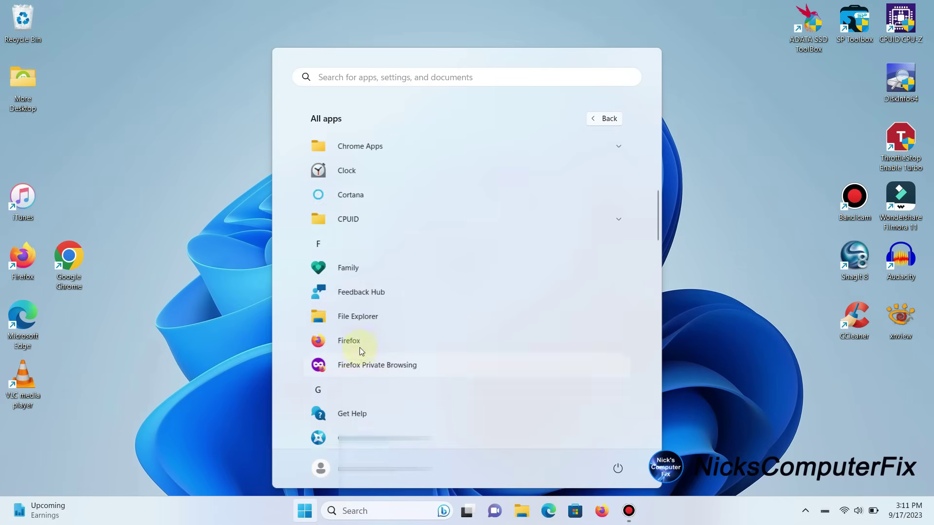
pyautogui.scroll(5, 360, 348)
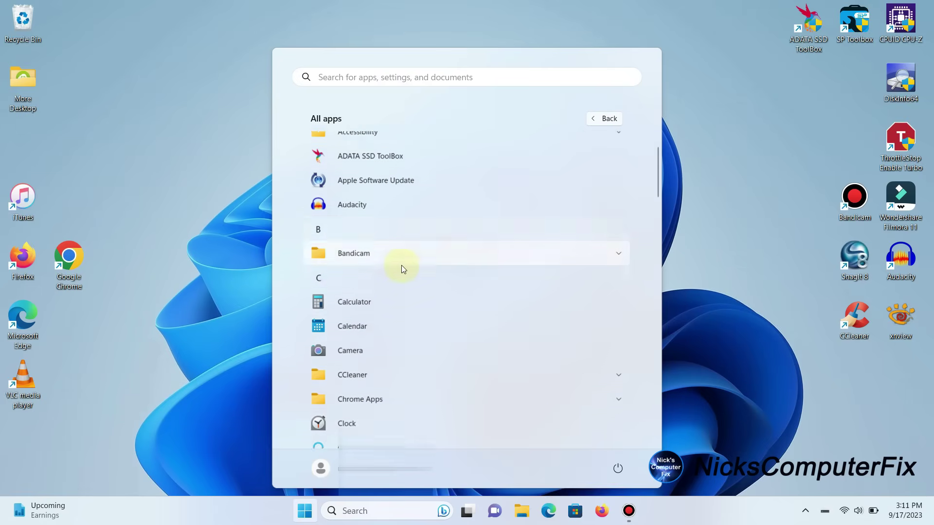
pyautogui.scroll(-1, 401, 265)
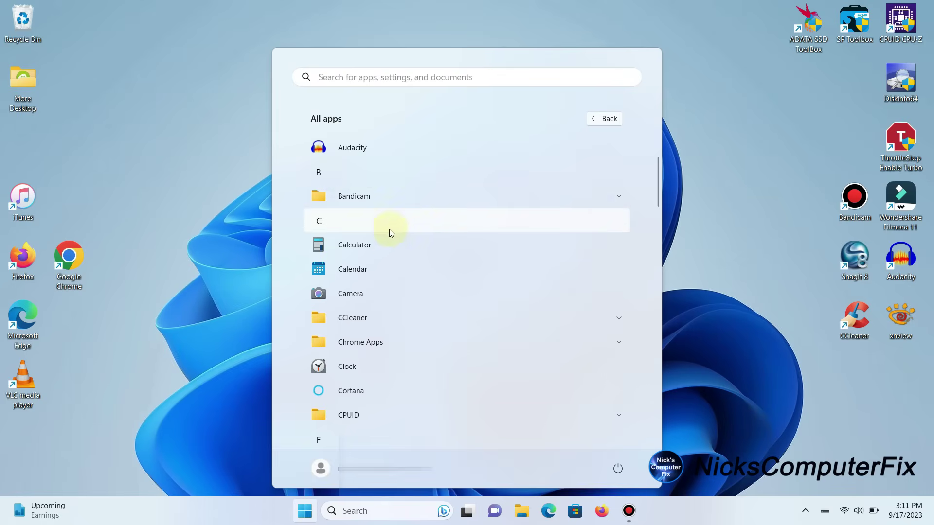
pyautogui.click(355, 246)
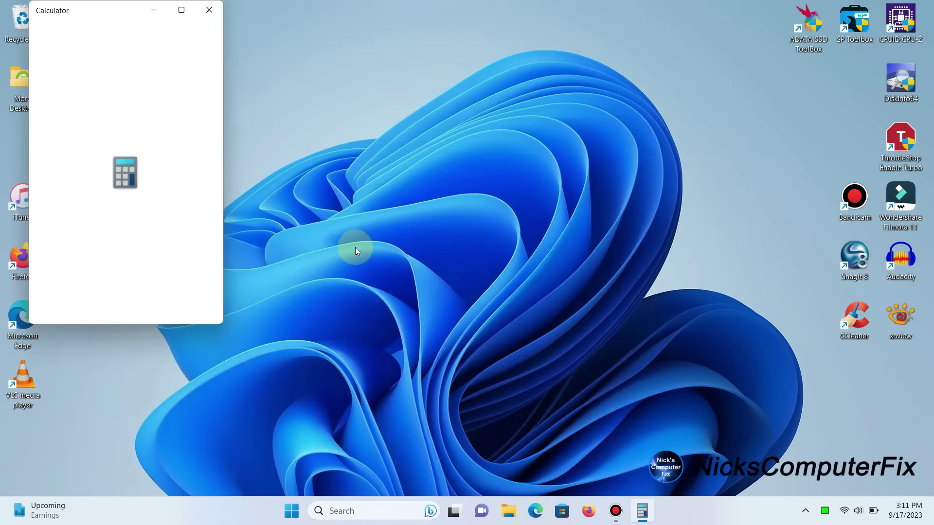
pyautogui.click(206, 10)
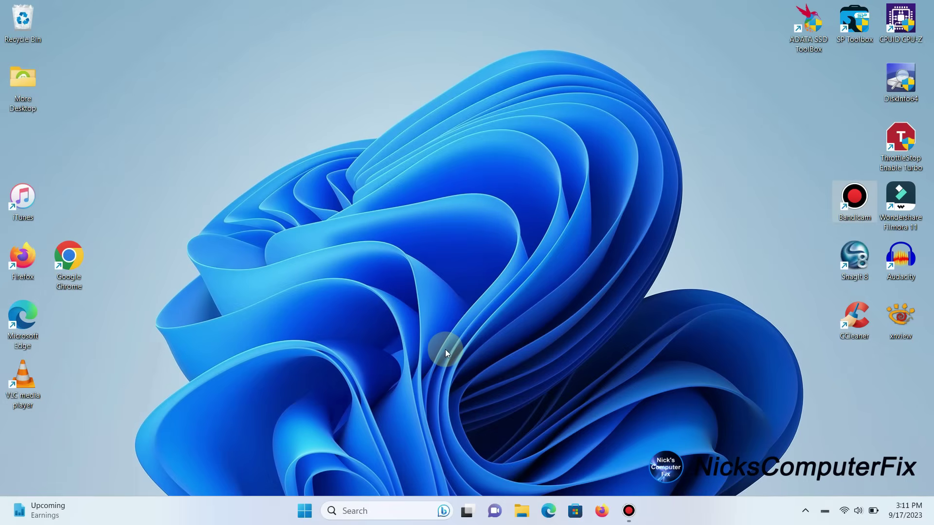
# Step: Pin Calendar to the taskbar from its right-click menu in the All apps list
pyautogui.click(304, 511)
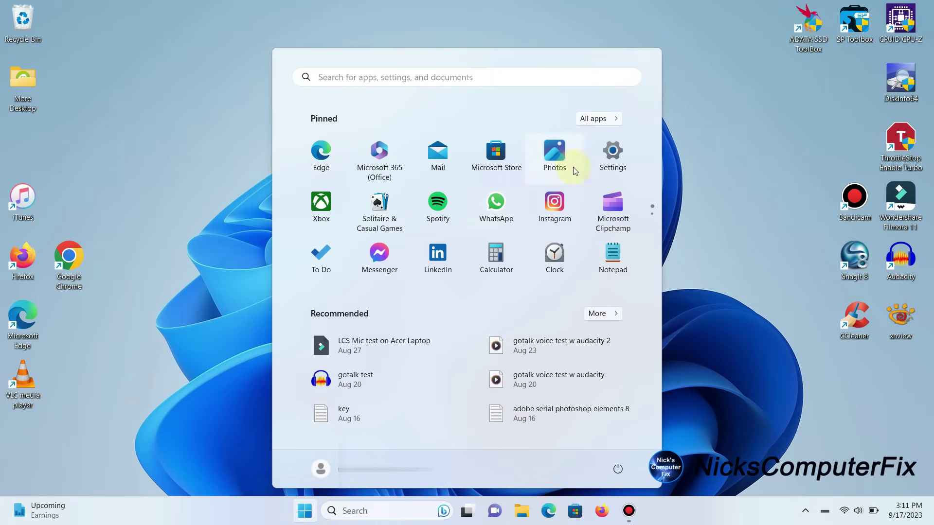
pyautogui.click(600, 118)
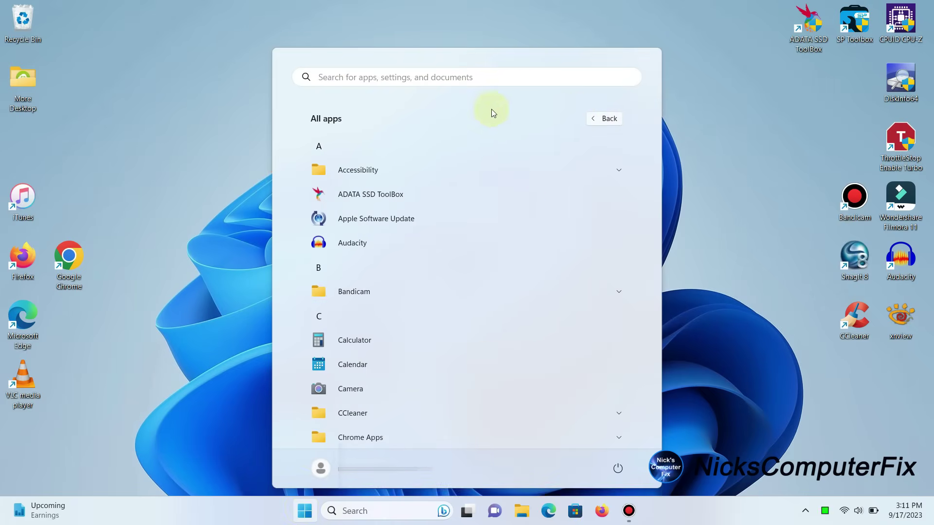
pyautogui.scroll(-3, 394, 265)
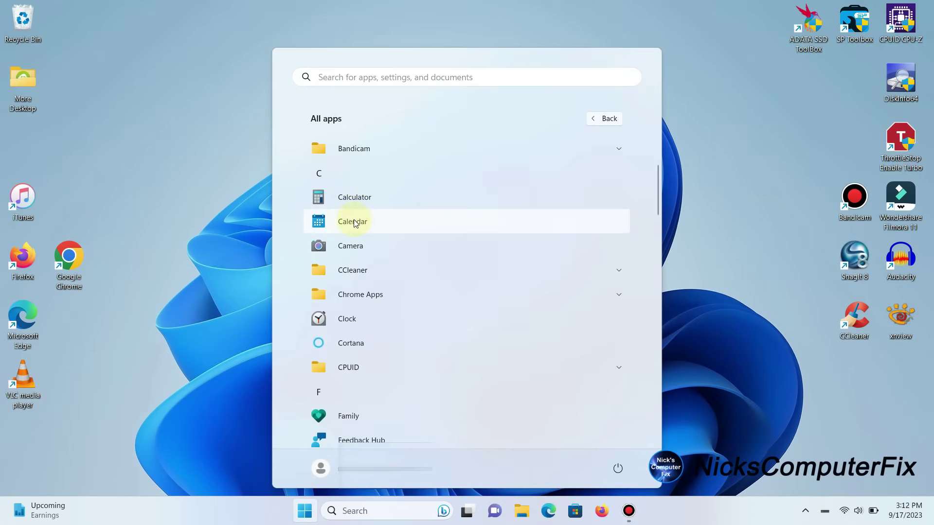
pyautogui.rightClick(353, 223)
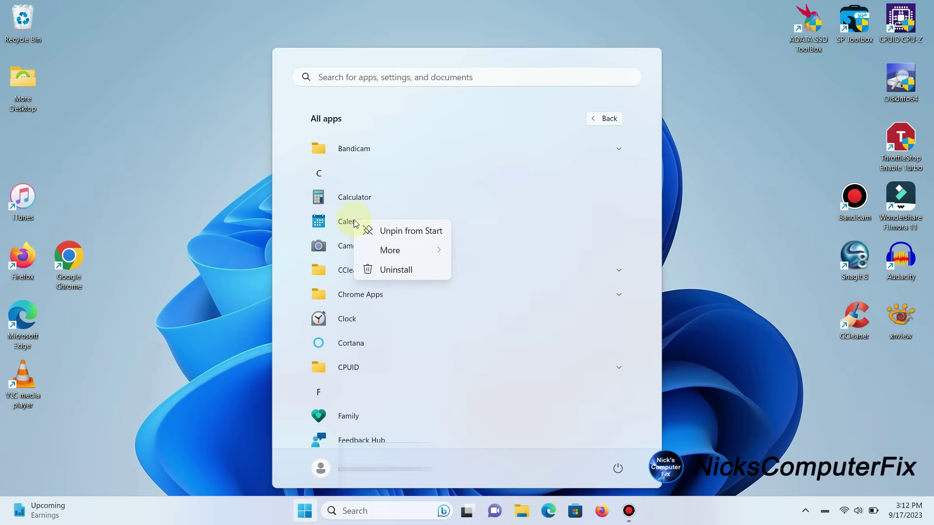
pyautogui.moveTo(399, 254)
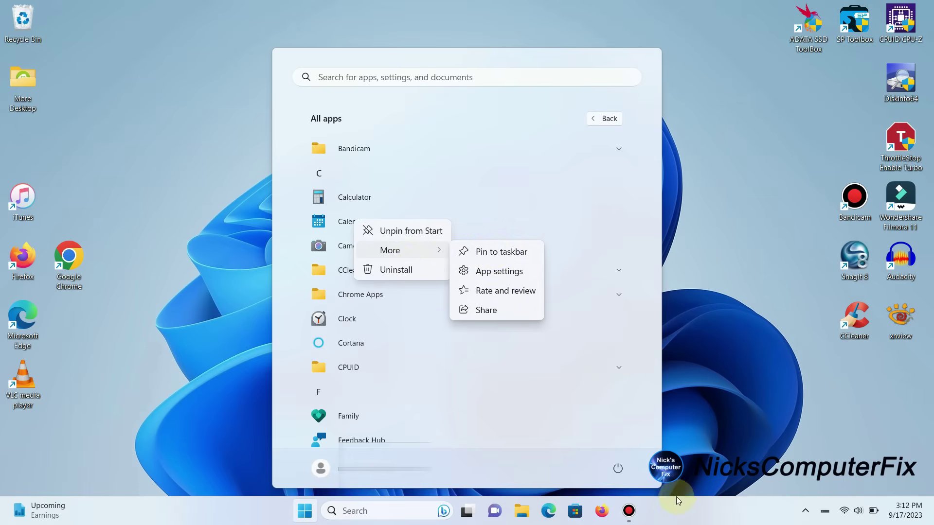
pyautogui.click(486, 251)
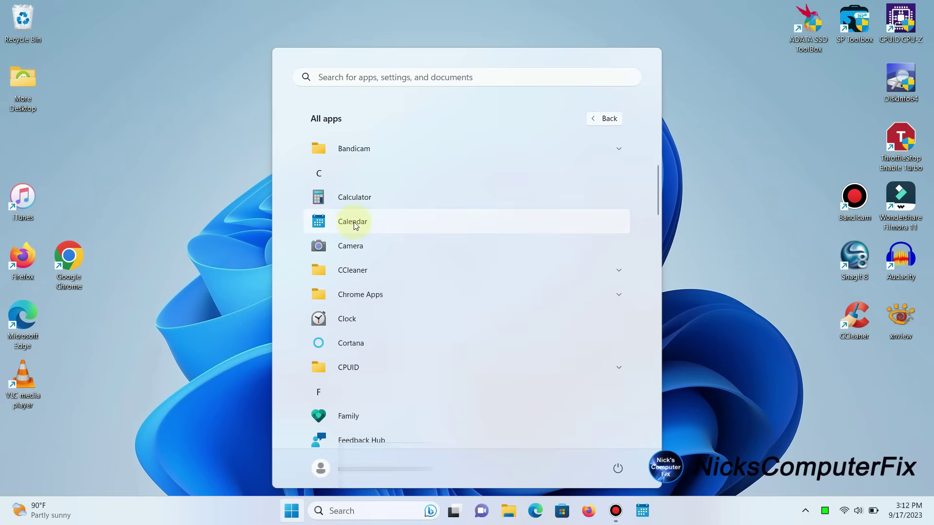
# Step: Drag Calendar and Camera from All apps onto the desktop as shortcuts, placing Calendar below More Desktop
pyautogui.moveTo(354, 223); pyautogui.dragTo(721, 202)
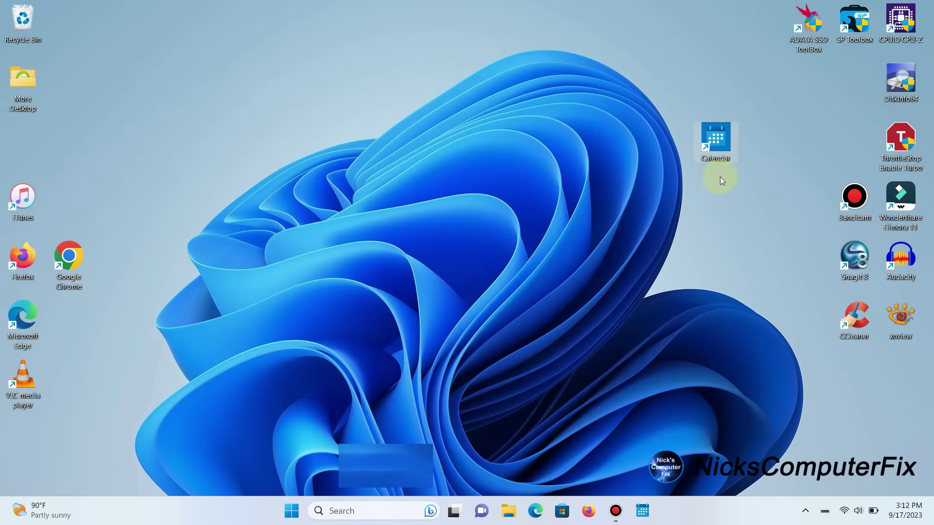
pyautogui.moveTo(722, 150); pyautogui.dragTo(141, 152)
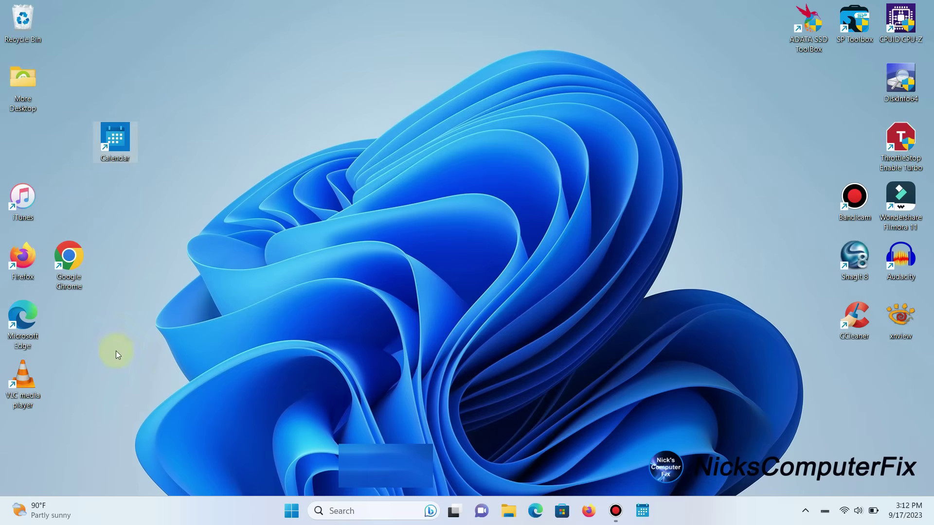
pyautogui.click(292, 509)
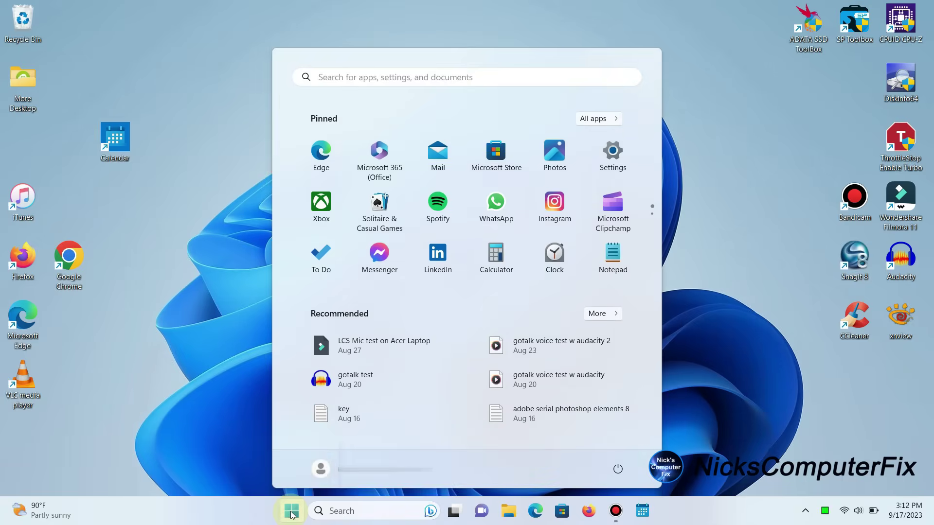
pyautogui.click(593, 119)
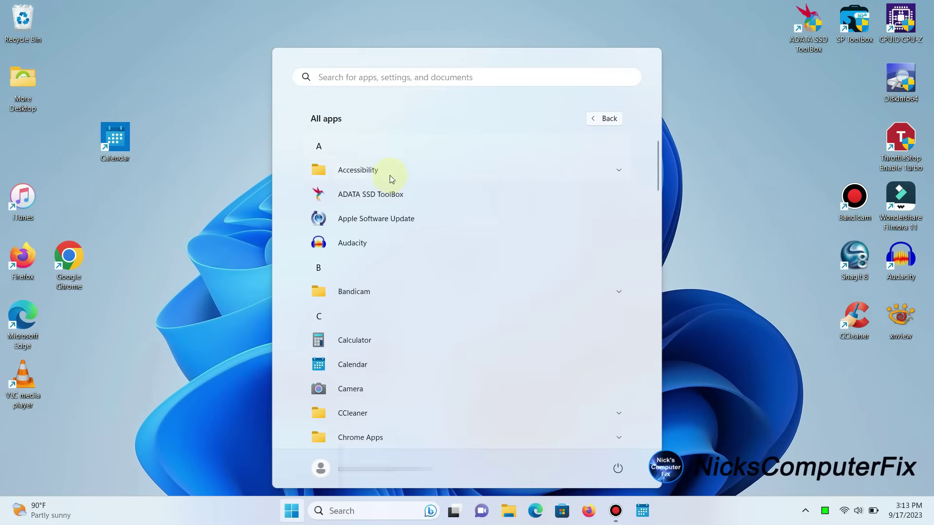
pyautogui.scroll(-3, 377, 204)
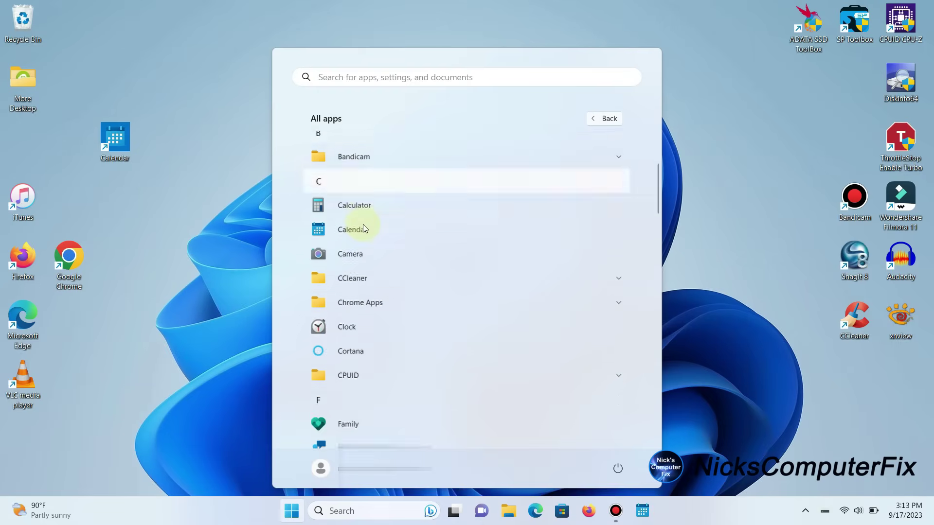
pyautogui.click(344, 249)
pyautogui.moveTo(344, 250); pyautogui.dragTo(122, 212)
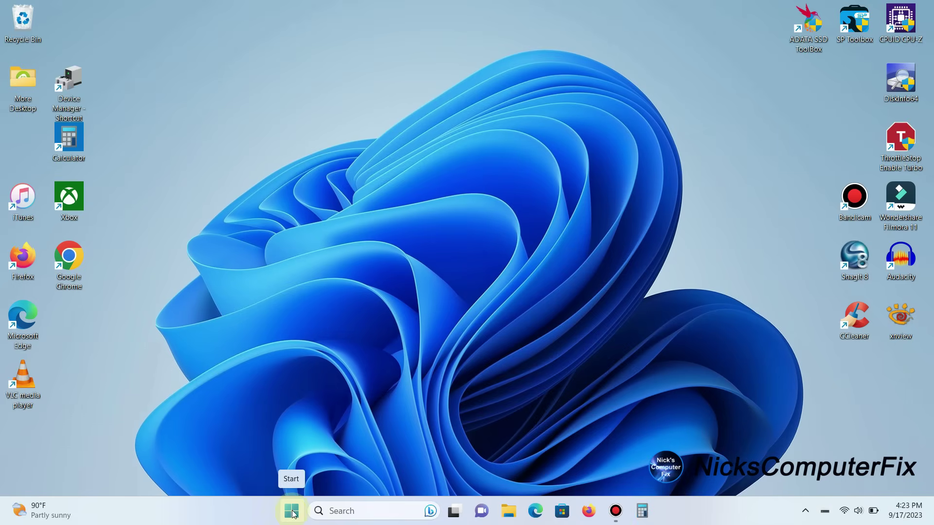
# Step: Open the Windows Tools folder from the W section of the All apps list
pyautogui.click(293, 512)
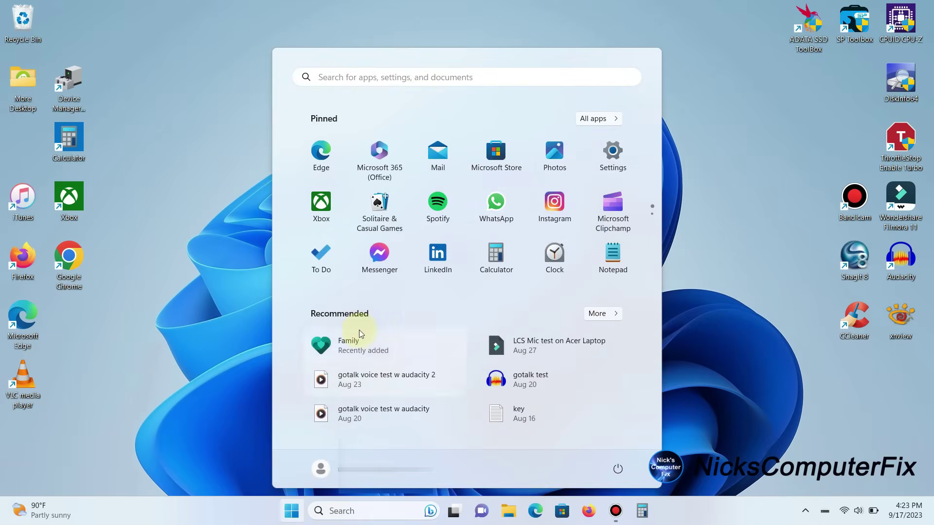
pyautogui.click(603, 120)
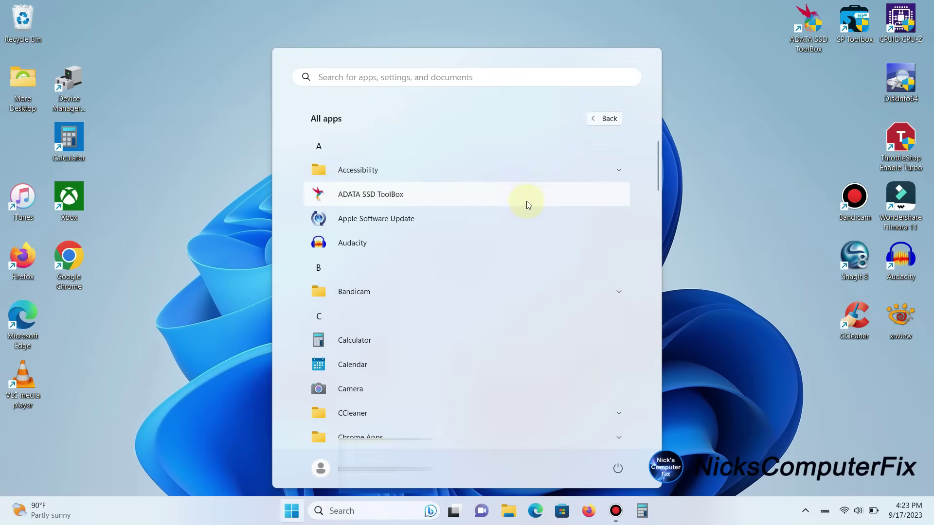
pyautogui.scroll(-4, 526, 200)
pyautogui.scroll(-3, 526, 202)
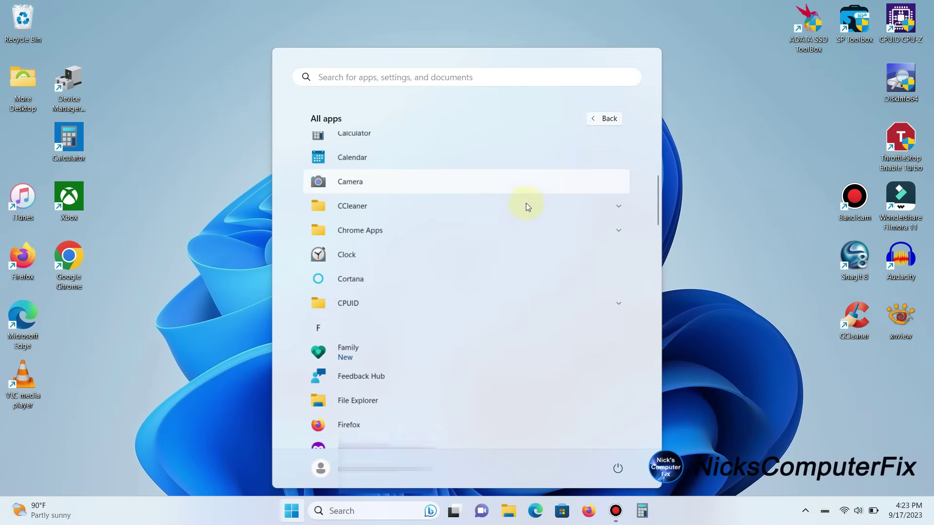
pyautogui.scroll(-5, 526, 203)
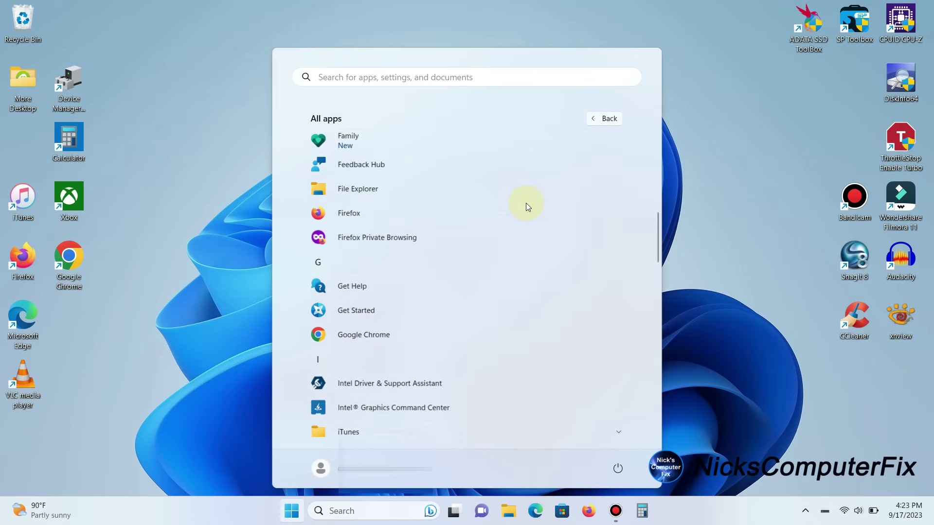
pyautogui.scroll(-2, 526, 203)
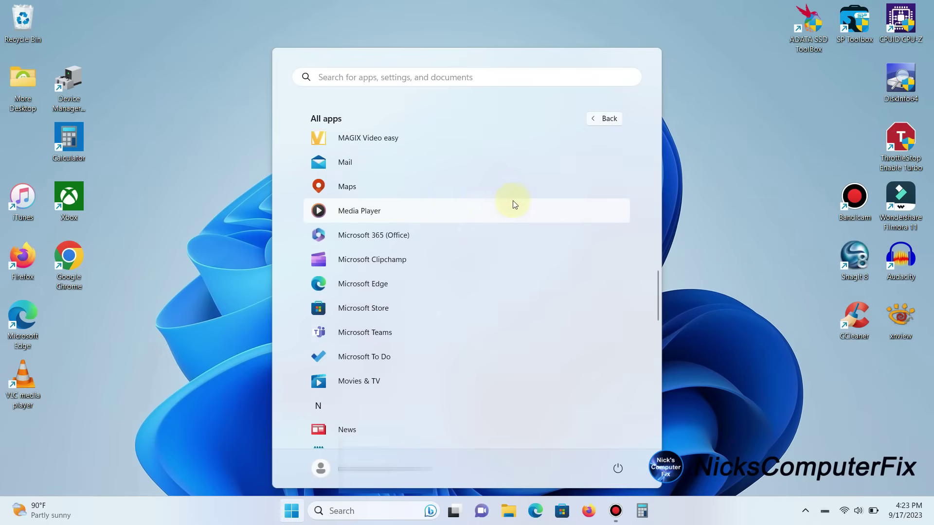
pyautogui.scroll(-4, 353, 393)
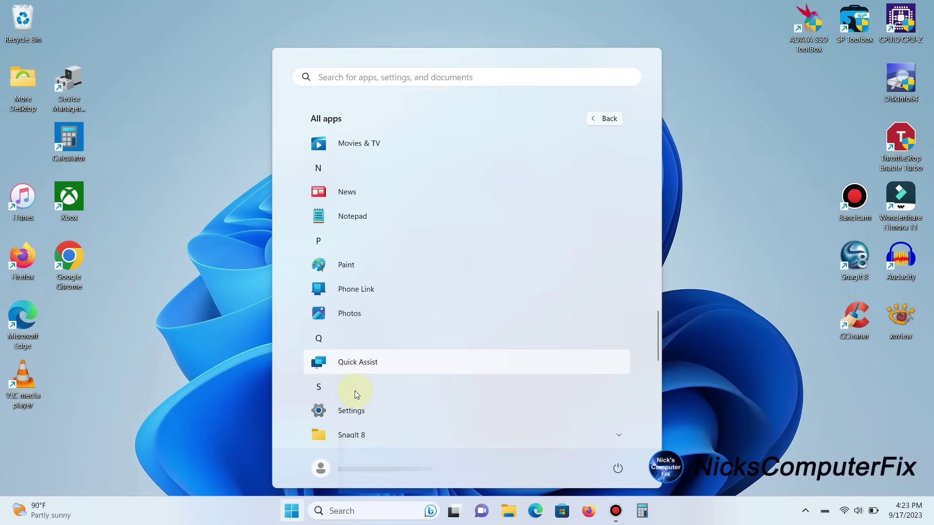
pyautogui.scroll(3, 363, 359)
pyautogui.scroll(-5, 365, 357)
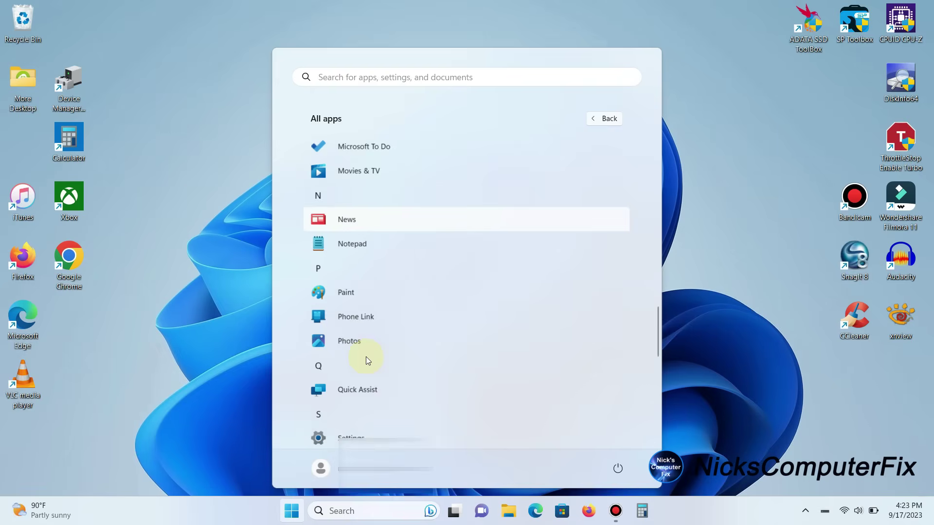
pyautogui.scroll(-6, 366, 356)
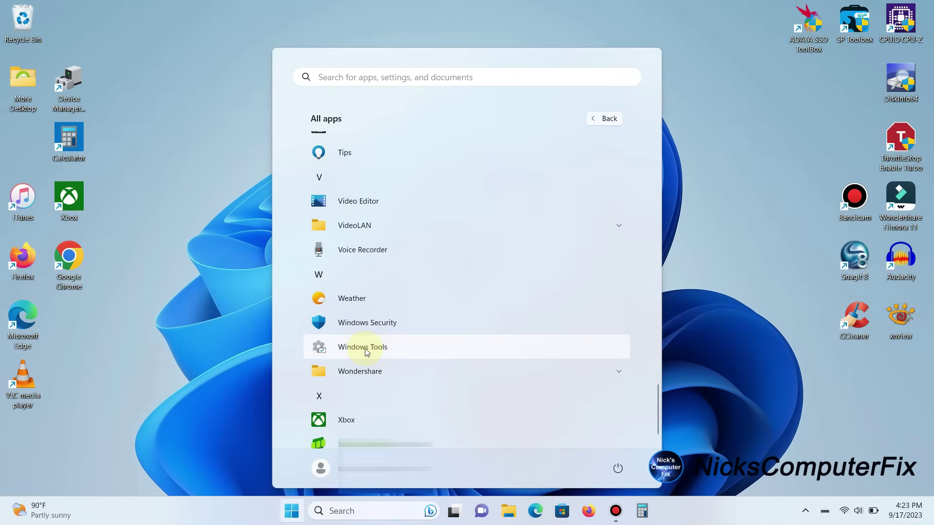
pyautogui.click(365, 348)
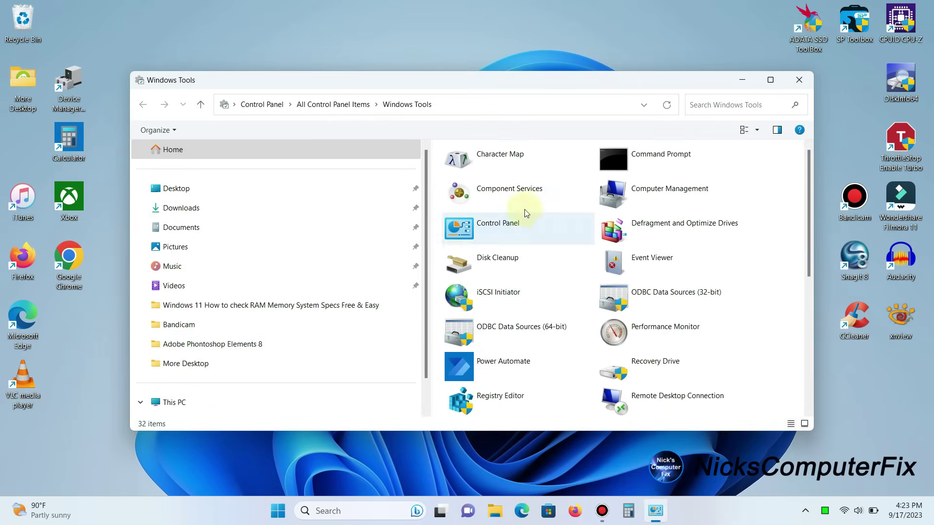
# Step: Drag Control Panel from Windows Tools to the desktop, close the window, and position the shortcut beside Calculator
pyautogui.click(488, 232)
pyautogui.moveTo(486, 229); pyautogui.dragTo(333, 84)
pyautogui.moveTo(187, 39); pyautogui.dragTo(115, 57)
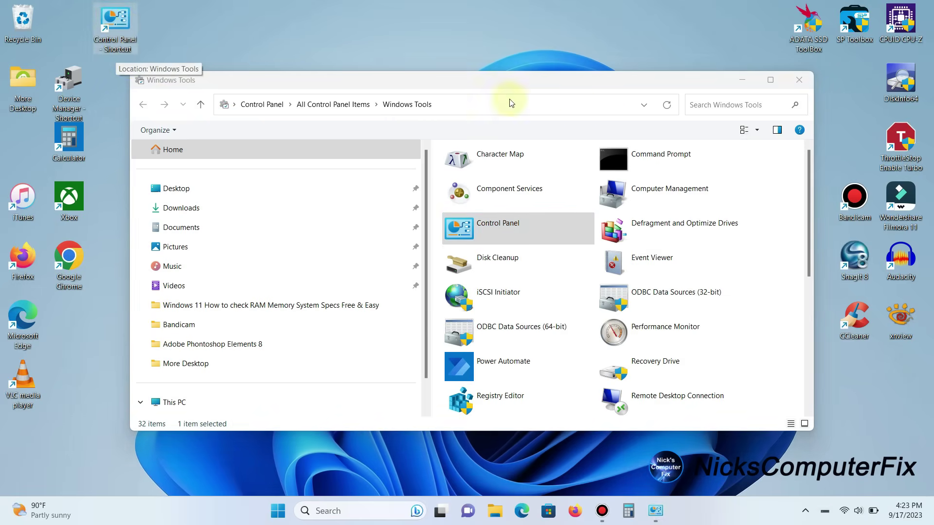
pyautogui.click(802, 81)
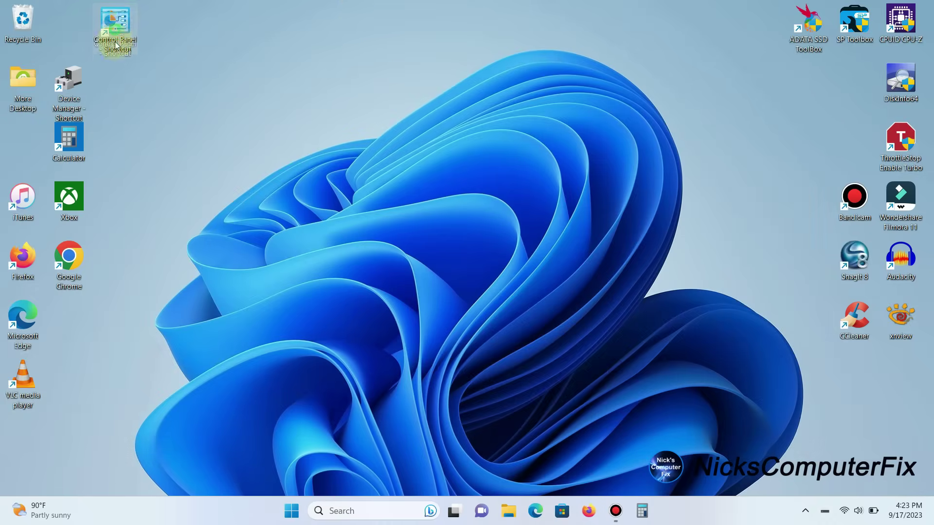
pyautogui.moveTo(116, 45); pyautogui.dragTo(139, 136)
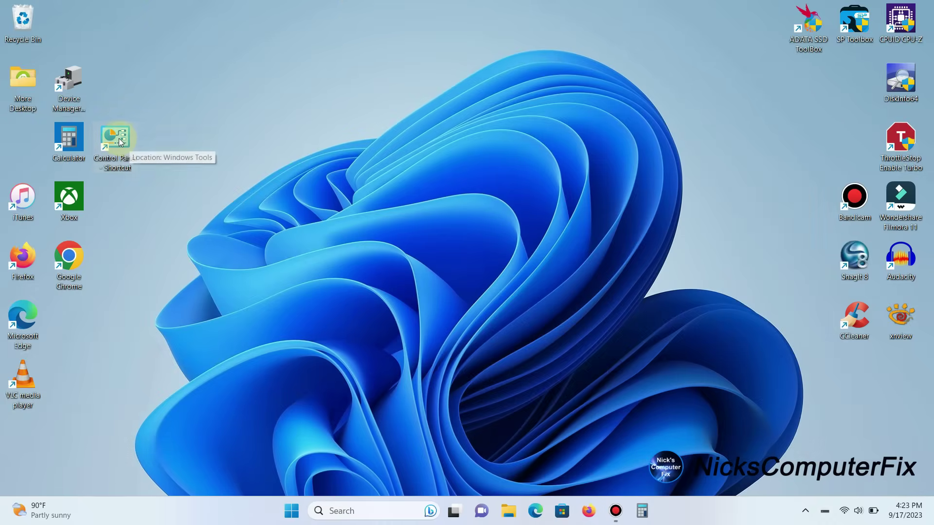
pyautogui.doubleClick(120, 142)
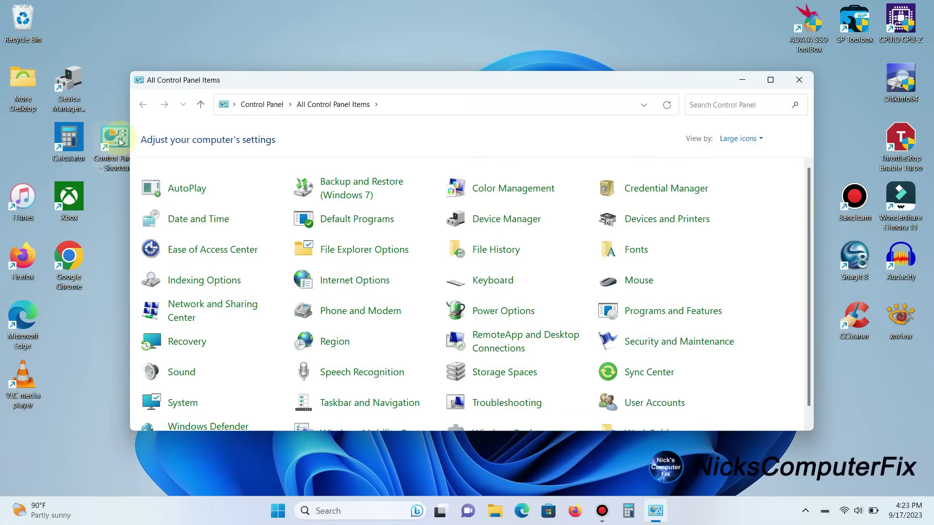
pyautogui.click(796, 86)
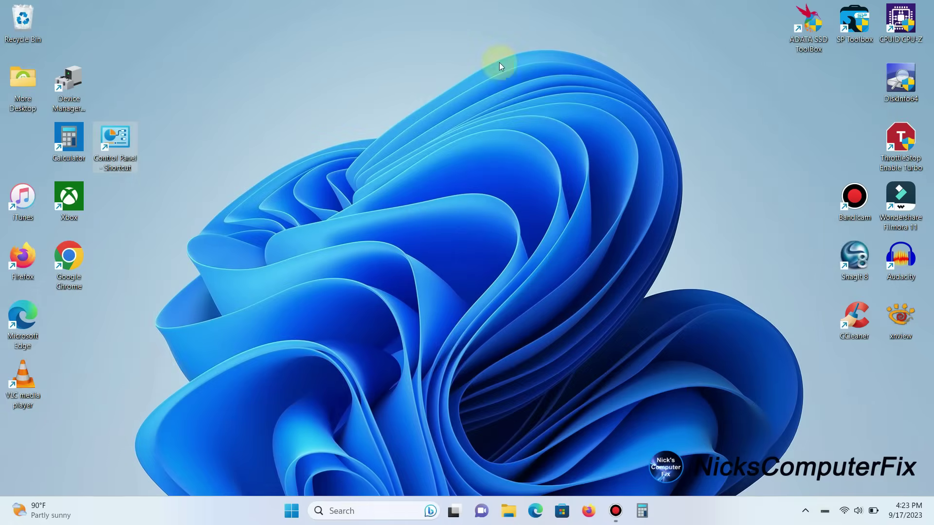